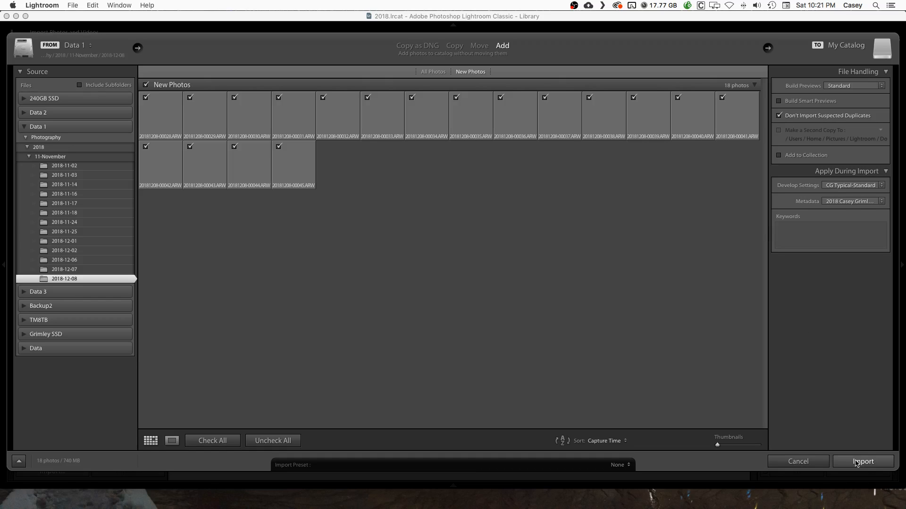
# Import all checked new photos from the 2018-12-08 folder into the catalog
pyautogui.hotkey('ctrl', 'Up')
pyautogui.click(404, 190)
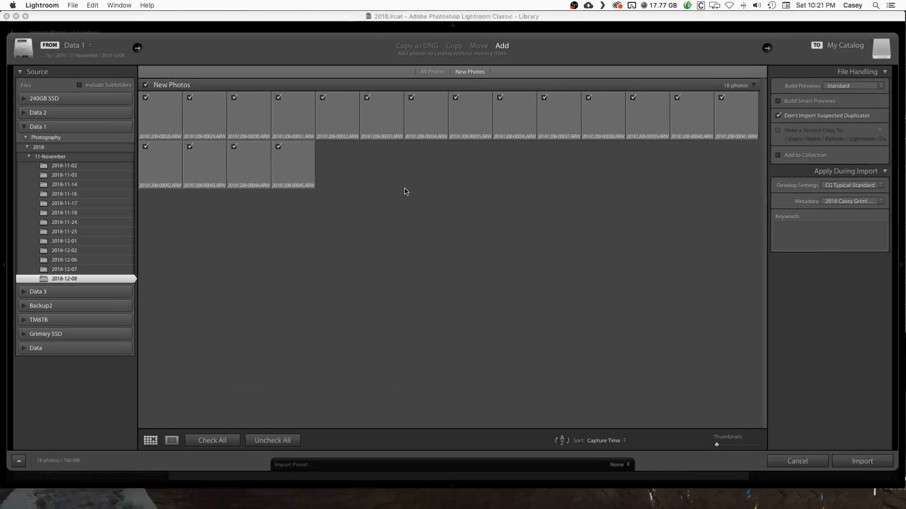
pyautogui.click(860, 462)
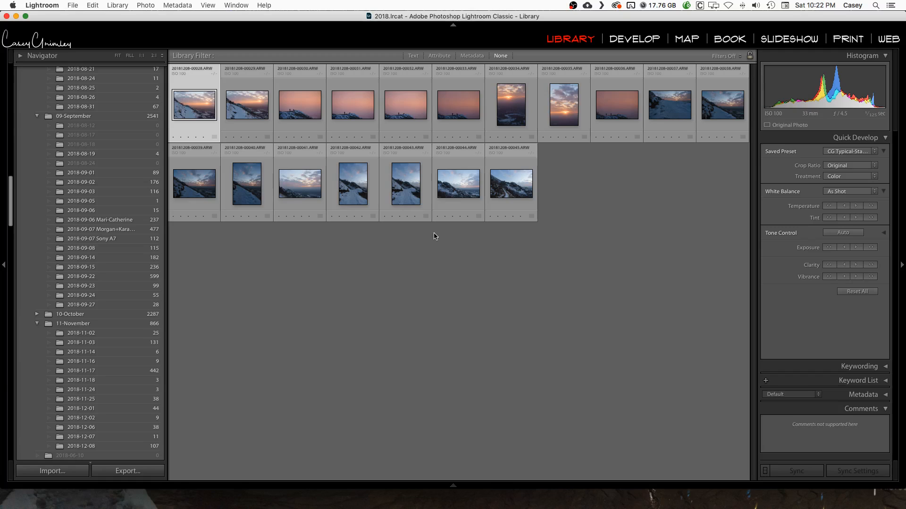
# Open photo 20181208-00031.ARW from the grid, keep its saved preset at CG Typical-Standard, and fit the image to the view
pyautogui.click(435, 236)
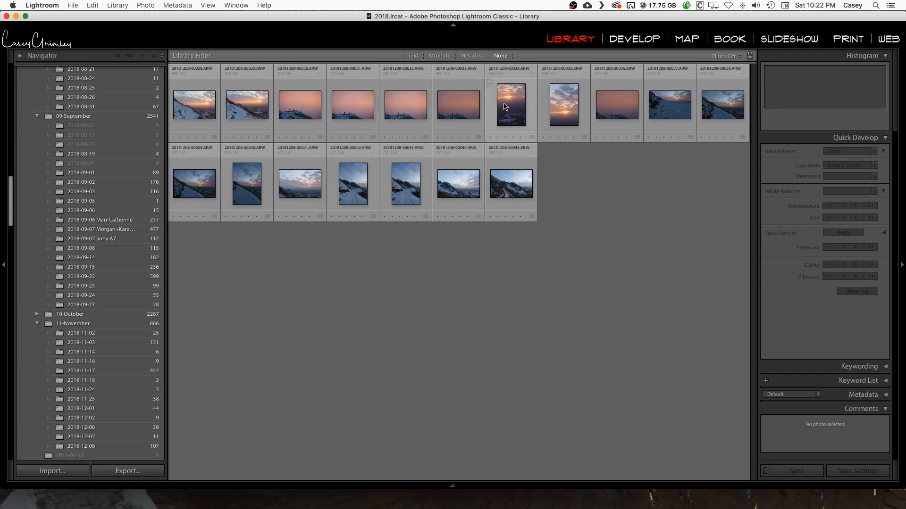
pyautogui.doubleClick(363, 109)
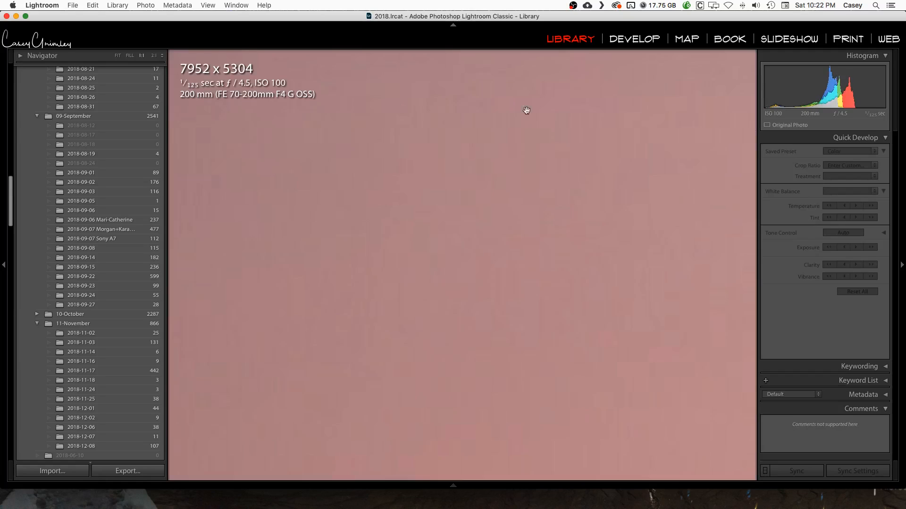
pyautogui.click(849, 155)
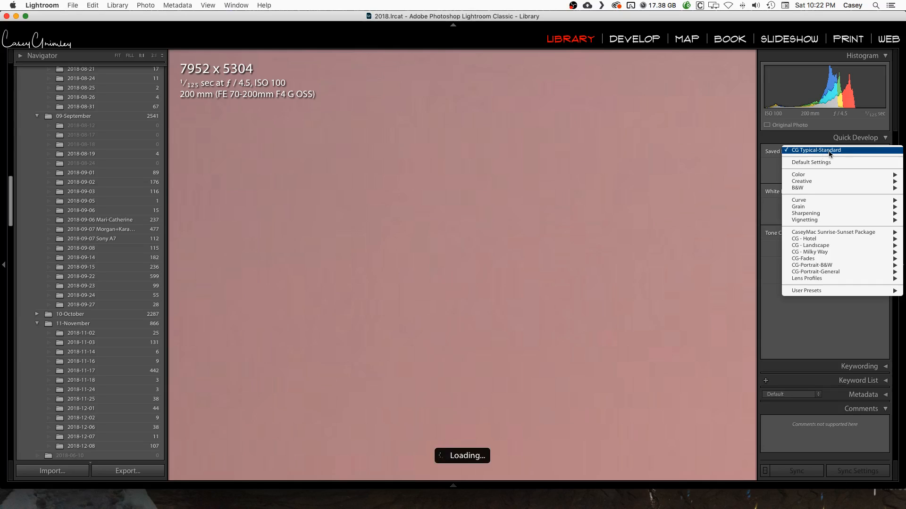
pyautogui.click(814, 151)
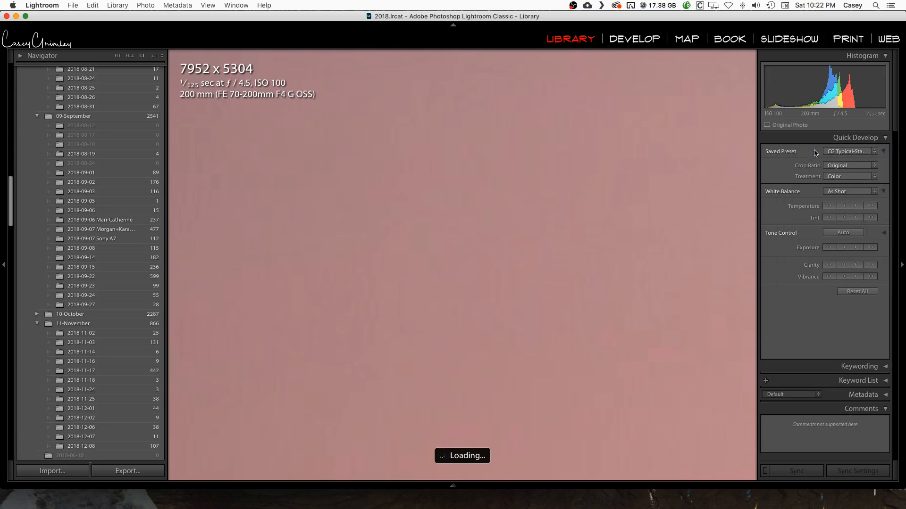
pyautogui.click(460, 192)
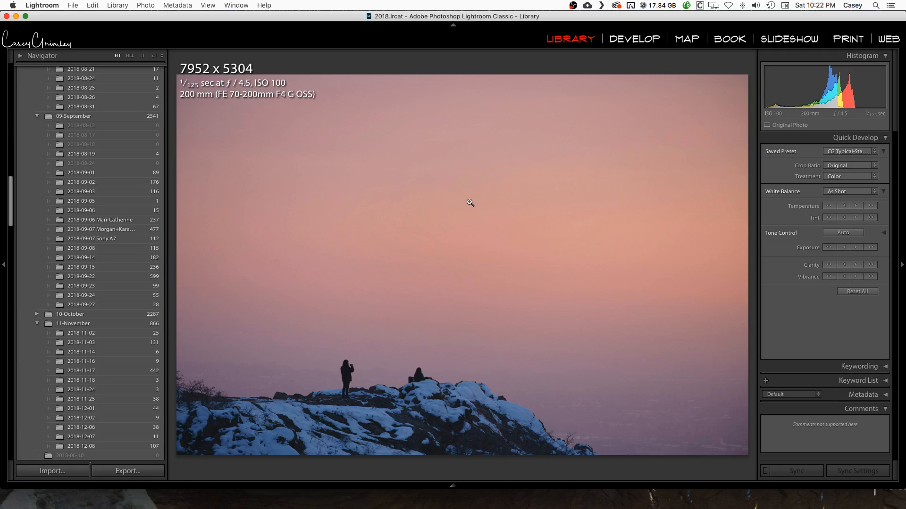
# Open the photo in the Develop module and apply the Camera Standard profile from the Camera Matching profiles
pyautogui.click(628, 44)
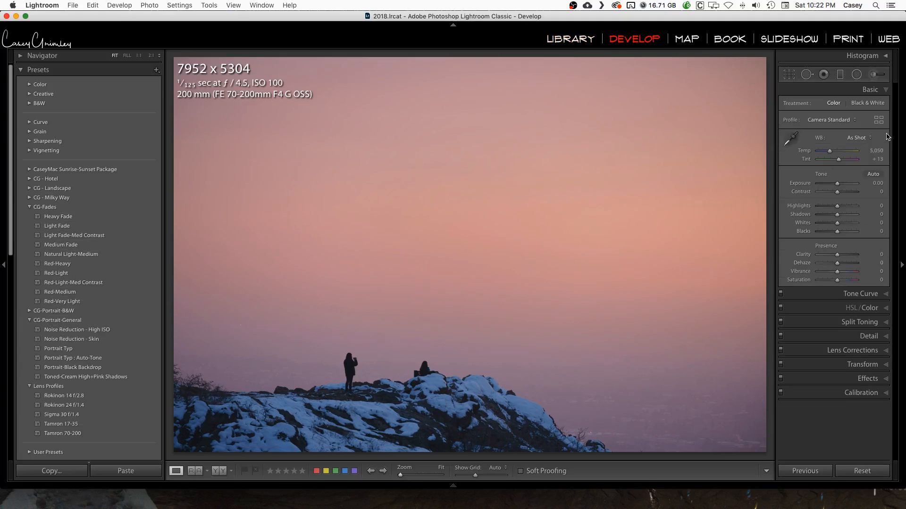
pyautogui.click(866, 91)
pyautogui.click(866, 91)
pyautogui.click(831, 120)
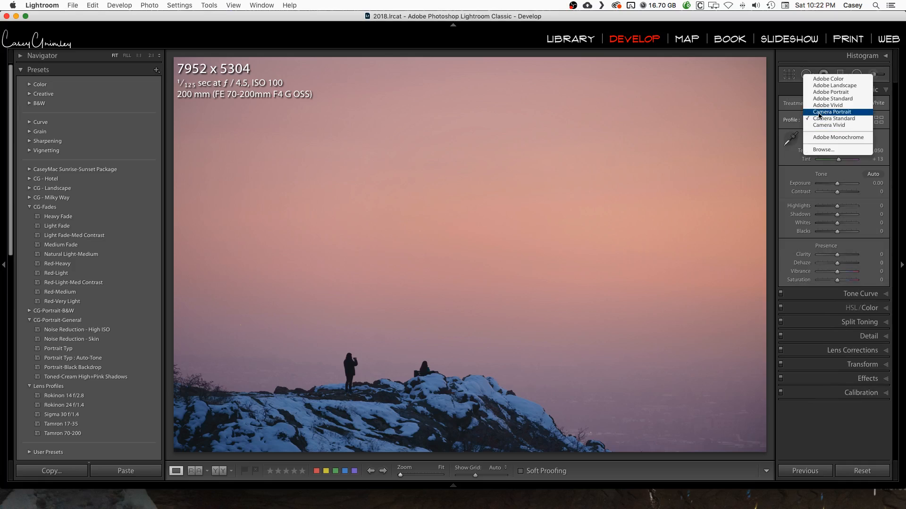
pyautogui.click(834, 150)
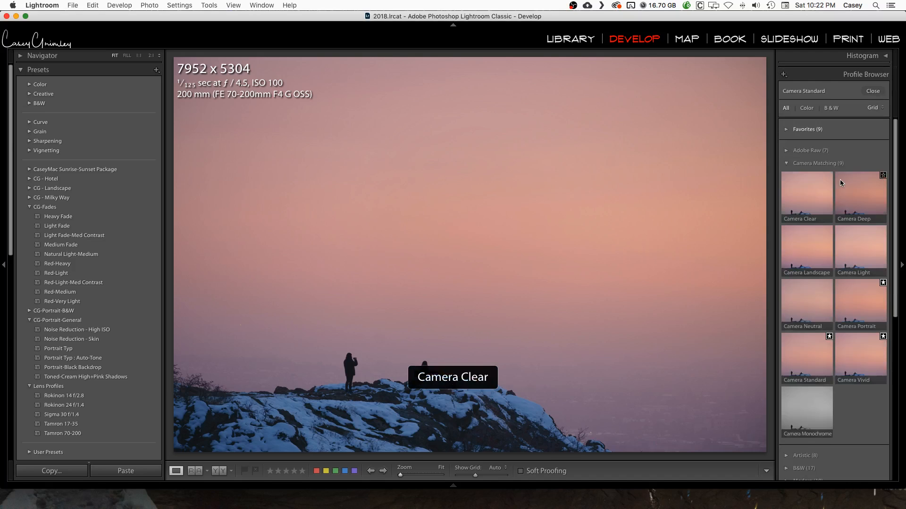
pyautogui.scroll(-2, 817, 296)
pyautogui.scroll(-1, 817, 302)
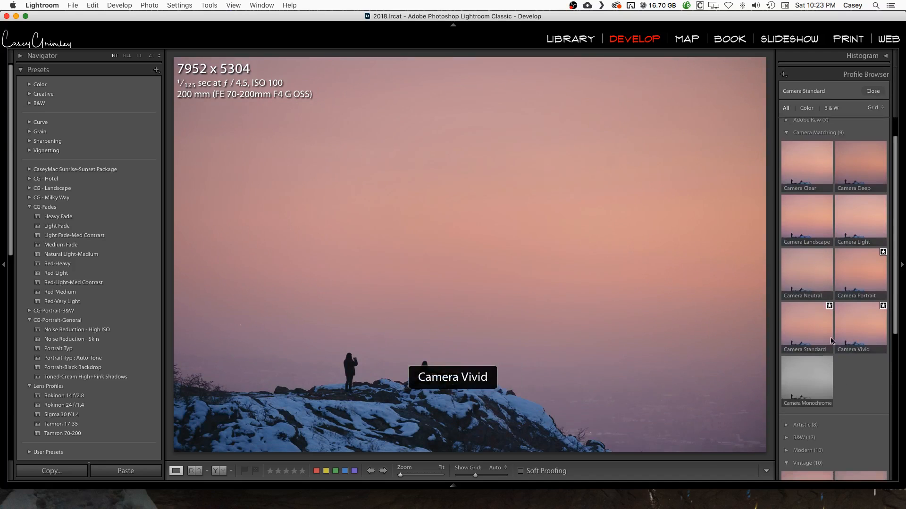
pyautogui.click(798, 325)
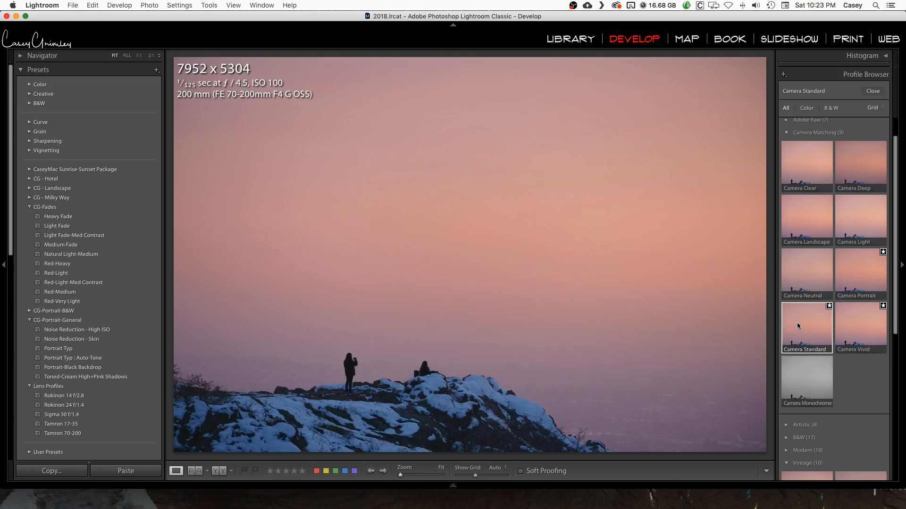
pyautogui.doubleClick(797, 326)
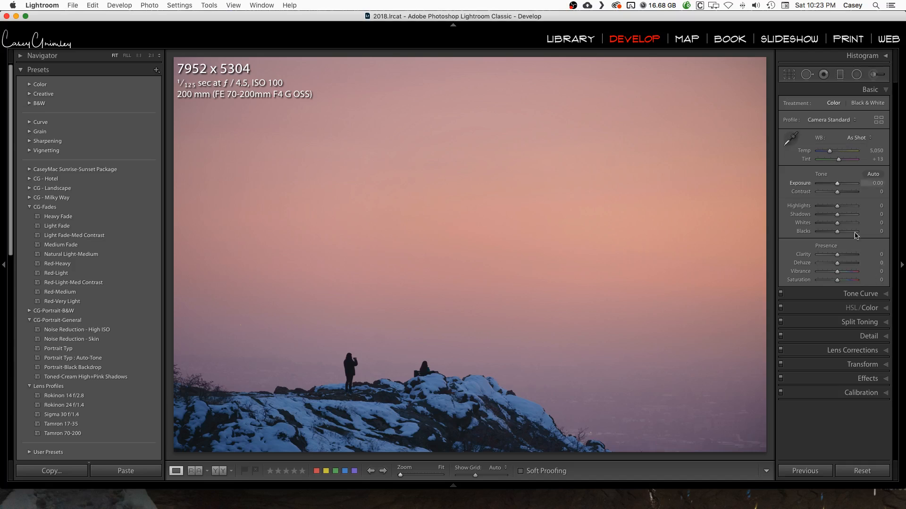
# Review the white balance options, keeping As Shot, and inspect the photo's tone curve
pyautogui.click(857, 138)
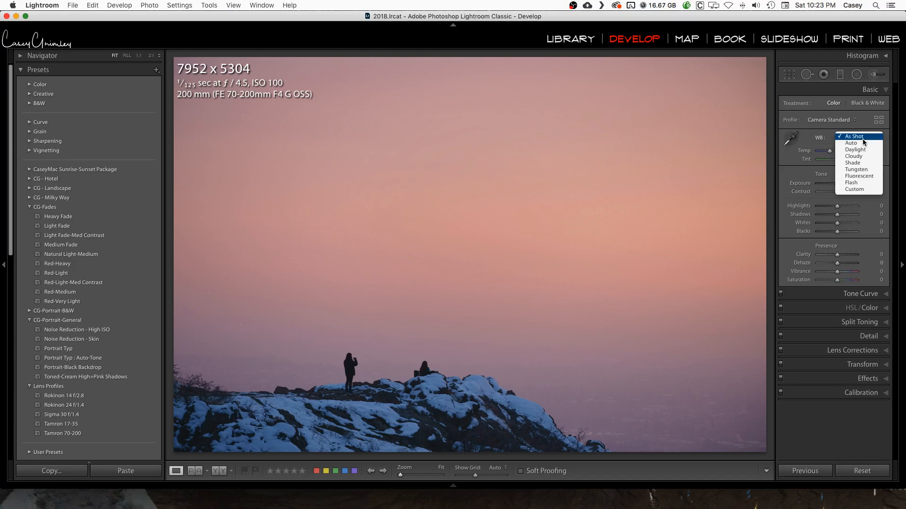
pyautogui.click(857, 137)
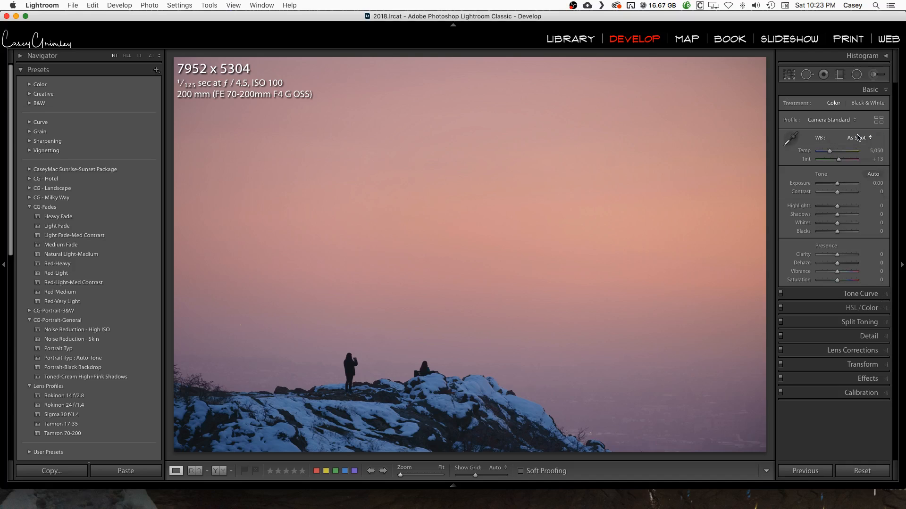
pyautogui.click(882, 90)
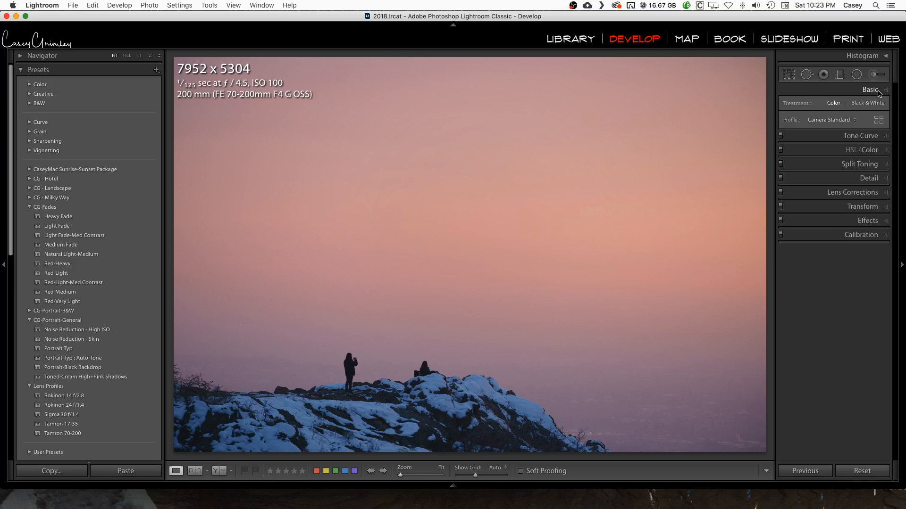
pyautogui.click(873, 104)
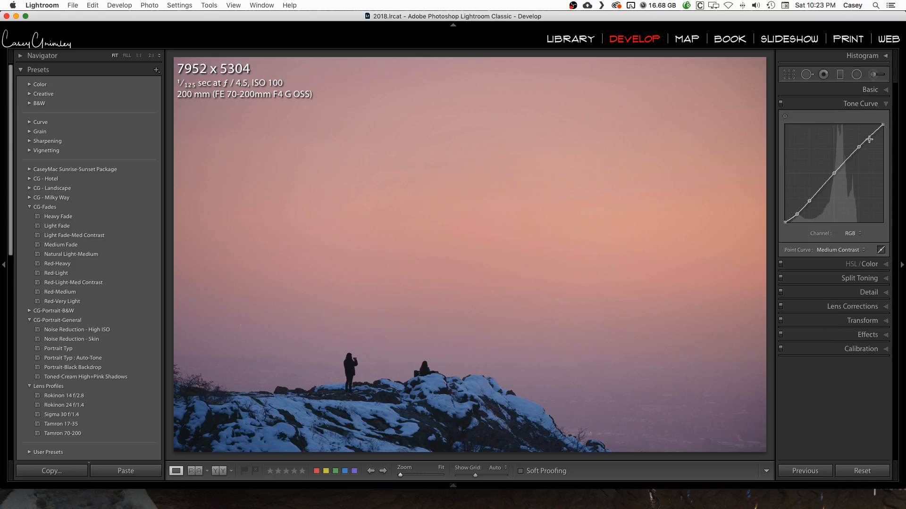
pyautogui.click(871, 104)
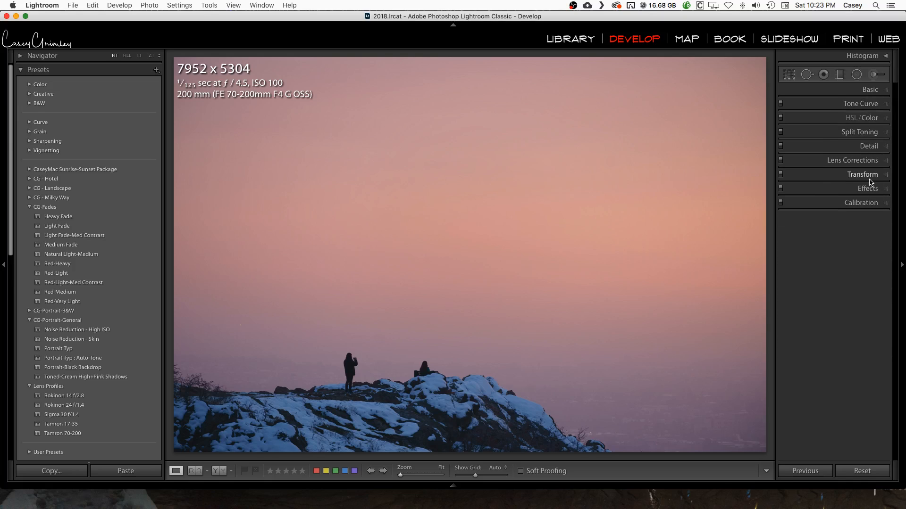
# Review the photo's lens profile corrections, keeping the setup on Auto
pyautogui.click(872, 161)
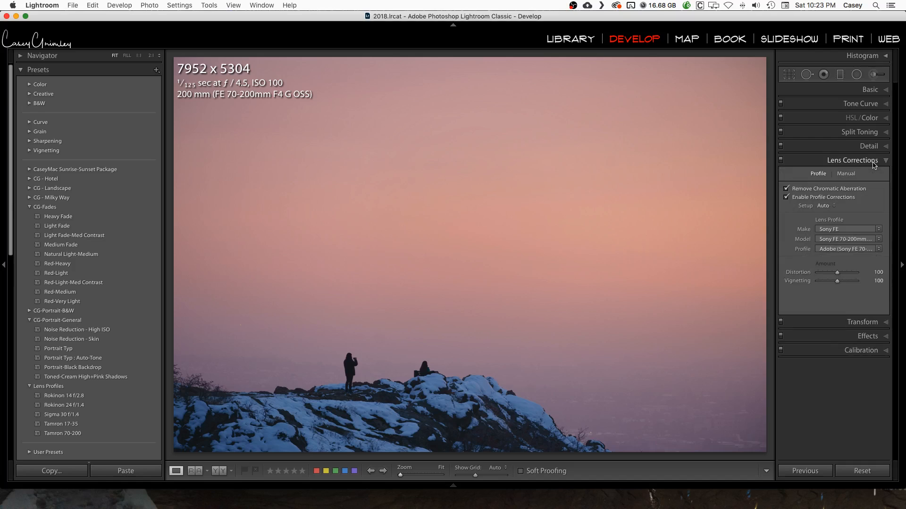
pyautogui.click(823, 207)
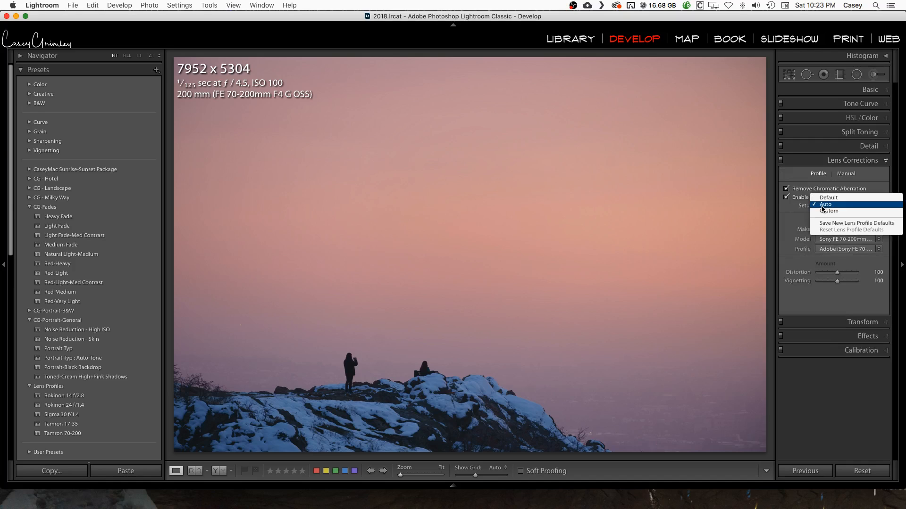
pyautogui.click(829, 206)
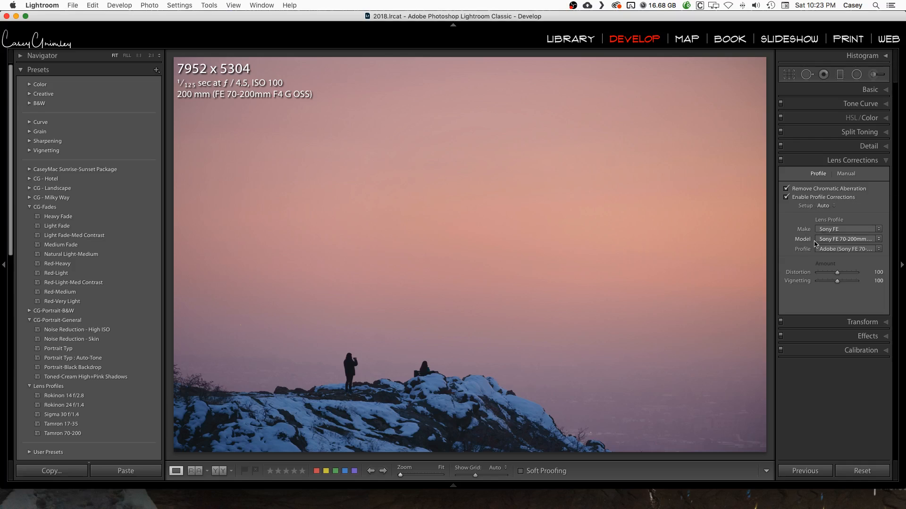
pyautogui.click(868, 160)
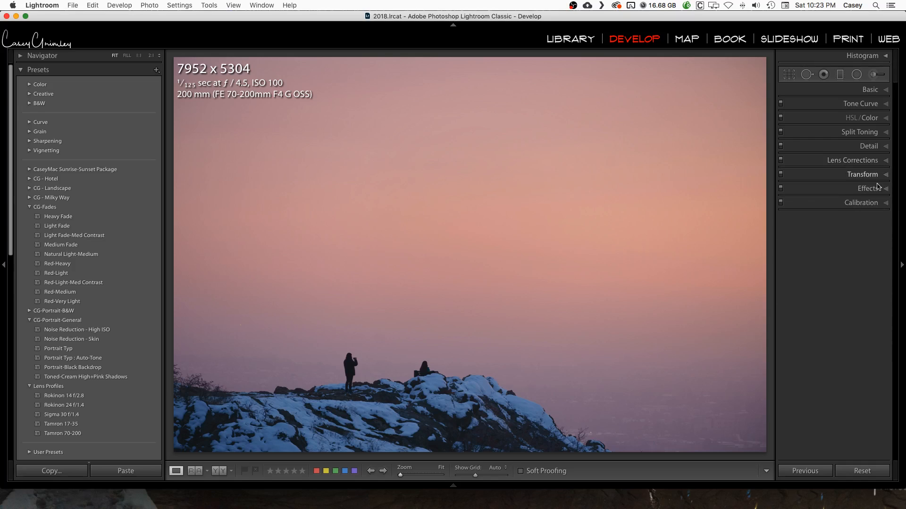
# Start a new develop preset and create a preset group named Import for it
pyautogui.click(31, 71)
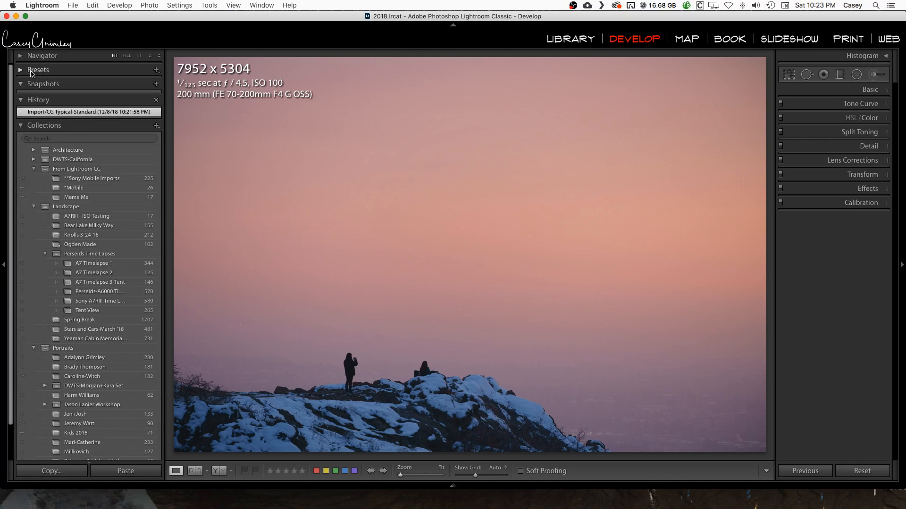
pyautogui.click(34, 73)
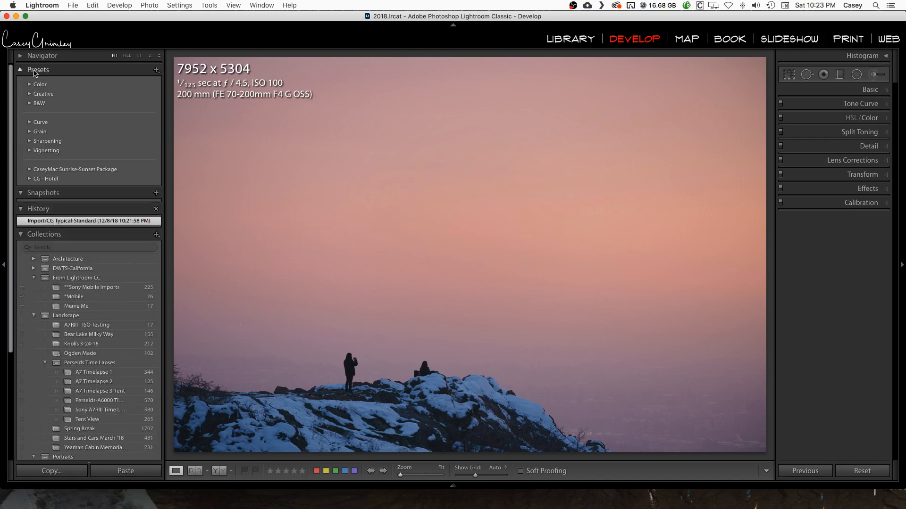
pyautogui.click(156, 71)
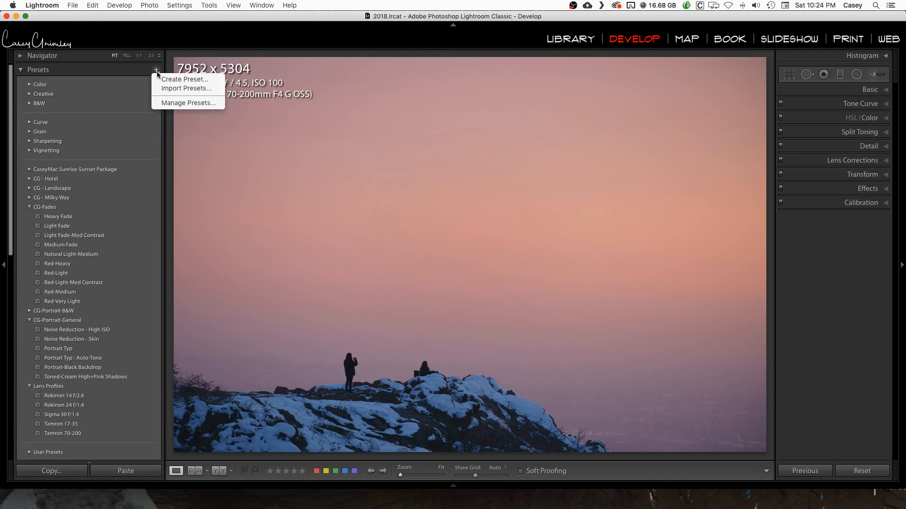
pyautogui.click(164, 80)
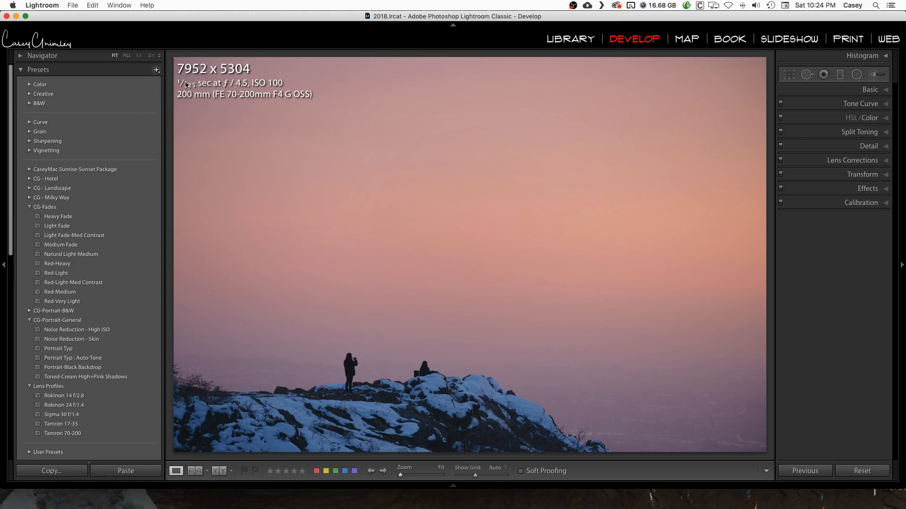
pyautogui.click(427, 62)
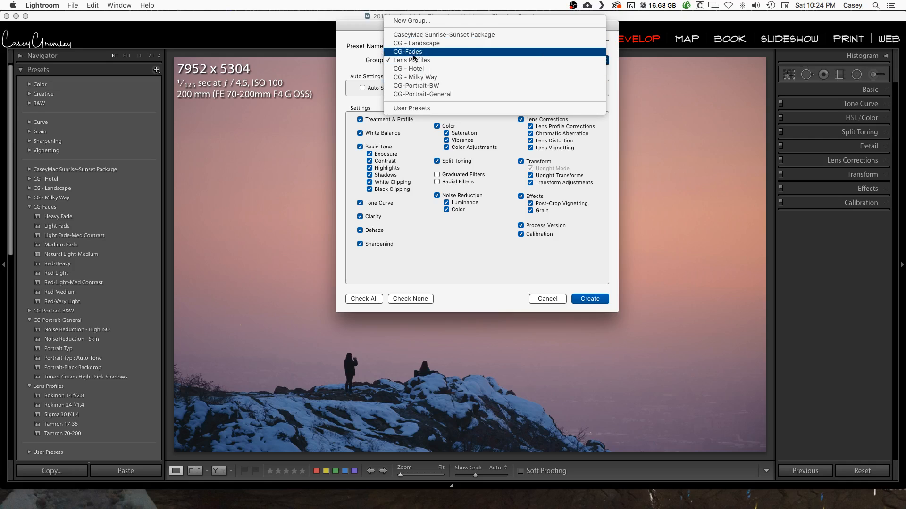
pyautogui.click(408, 21)
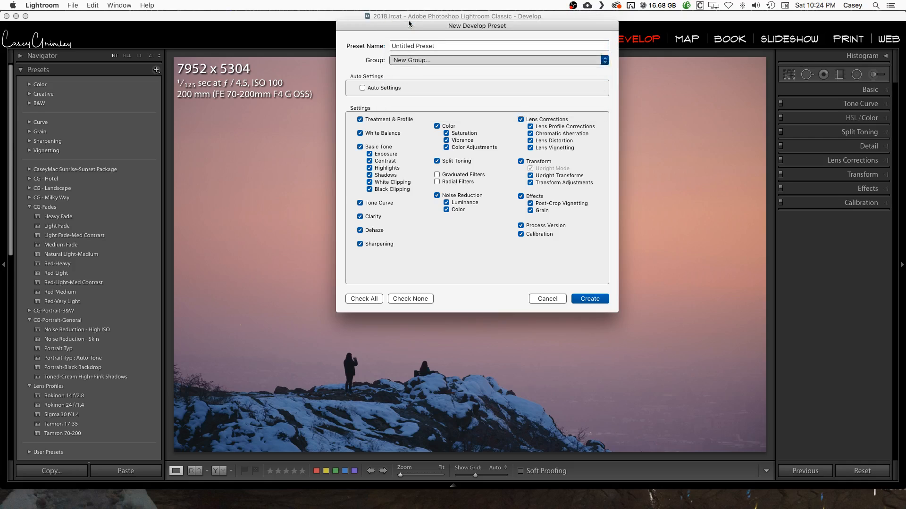
pyautogui.write('Import')
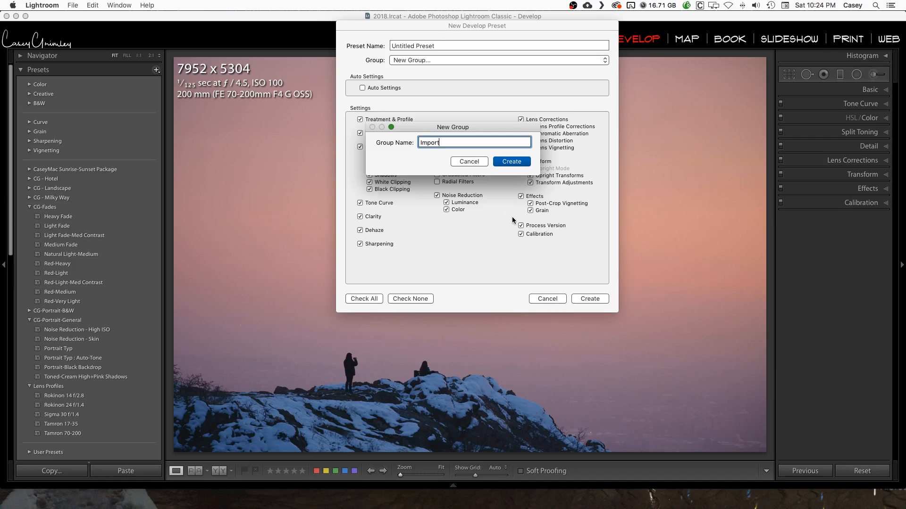
pyautogui.click(513, 162)
# Name the new develop preset Standard
pyautogui.click(413, 48)
pyautogui.click(413, 48)
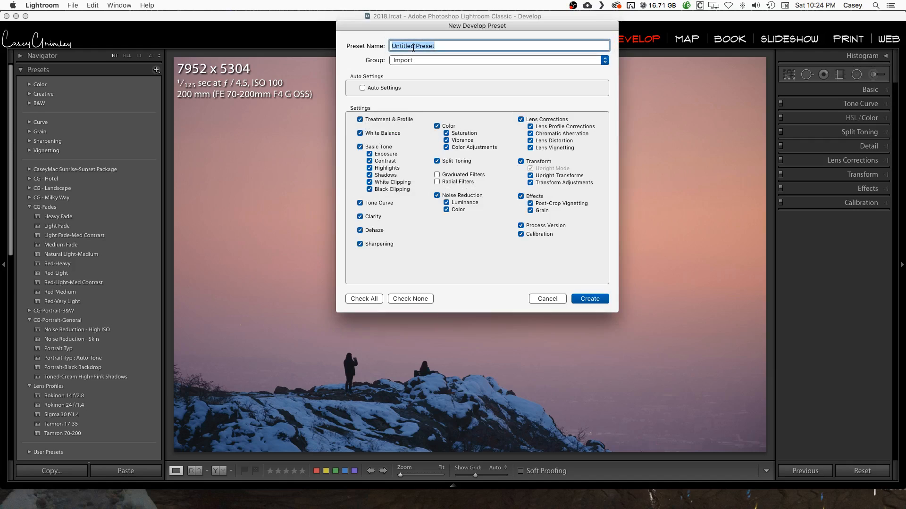
pyautogui.write('Standard')
# Exclude white balance, basic tone, clarity, dehaze, sharpening, color, noise reduction and split toning from the preset
pyautogui.click(360, 147)
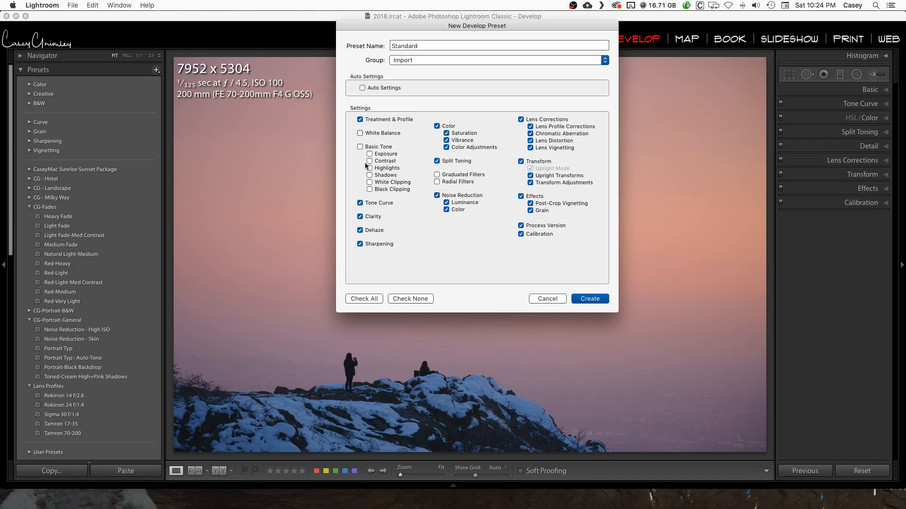
pyautogui.click(360, 216)
pyautogui.click(359, 244)
pyautogui.click(438, 127)
pyautogui.click(436, 196)
pyautogui.click(438, 161)
# Exclude transform, effects and calibration while keeping process version included, and create the preset
pyautogui.click(520, 162)
pyautogui.click(521, 197)
pyautogui.click(522, 226)
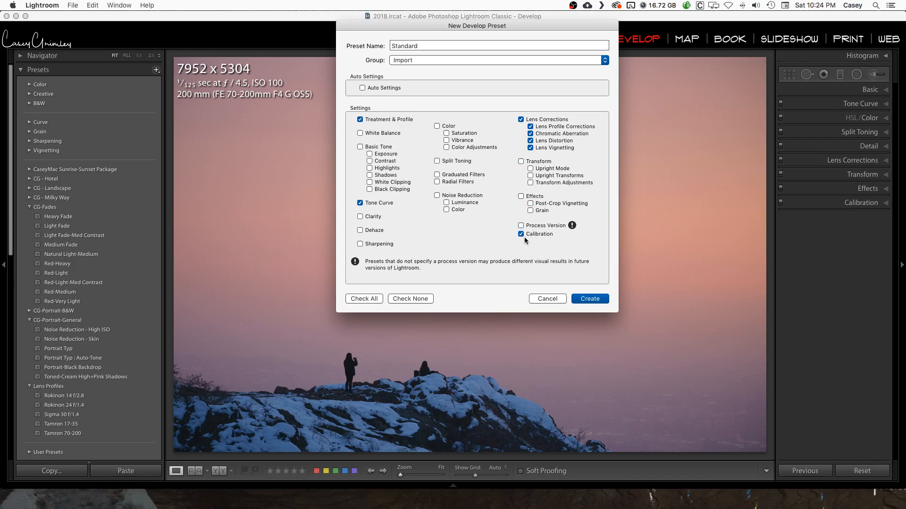
pyautogui.click(521, 234)
pyautogui.click(529, 226)
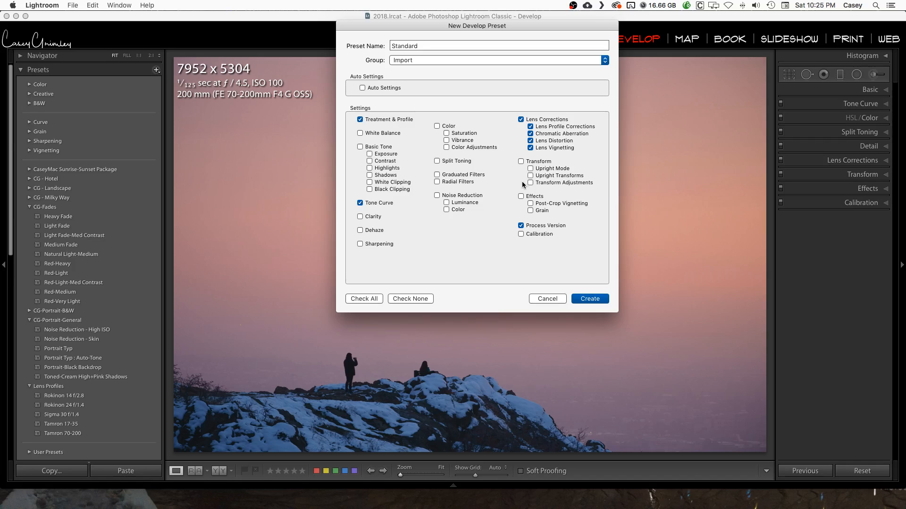
pyautogui.click(587, 298)
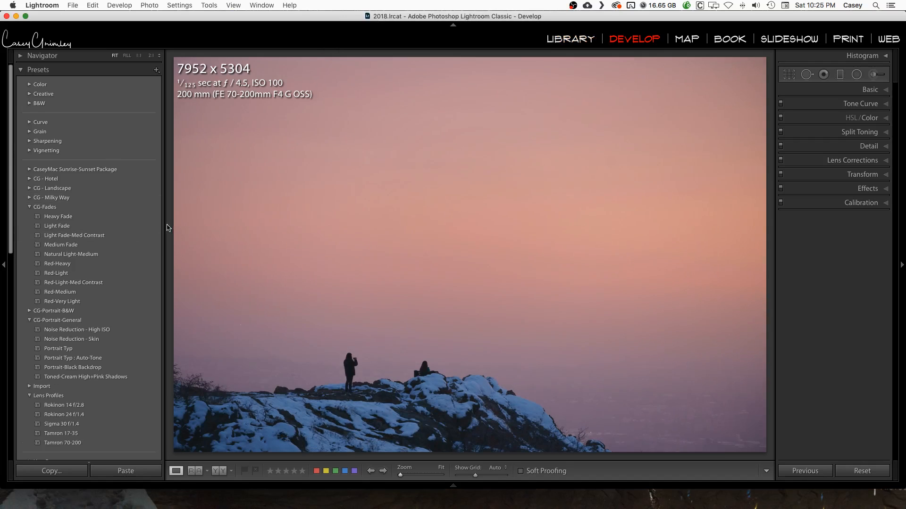
# Collapse the CG-Fades preset group and expand the Import group to check for the Standard preset
pyautogui.click(30, 208)
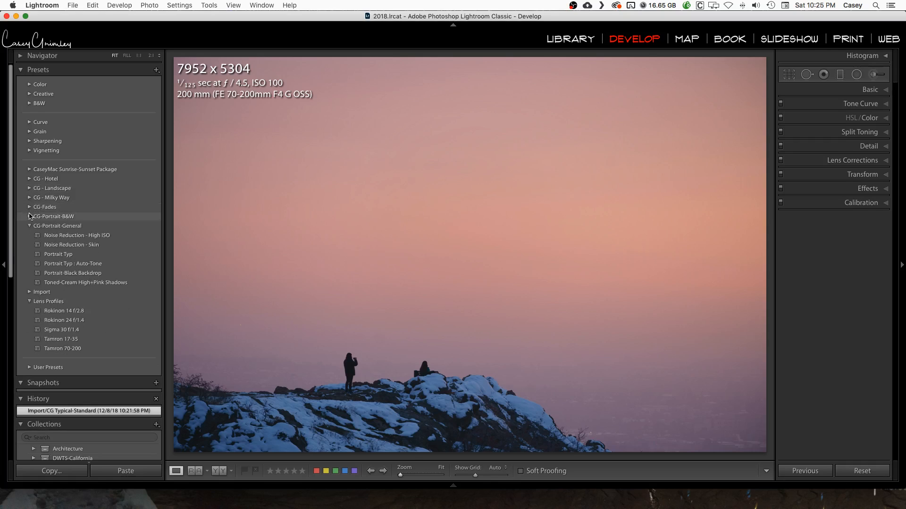
pyautogui.click(30, 217)
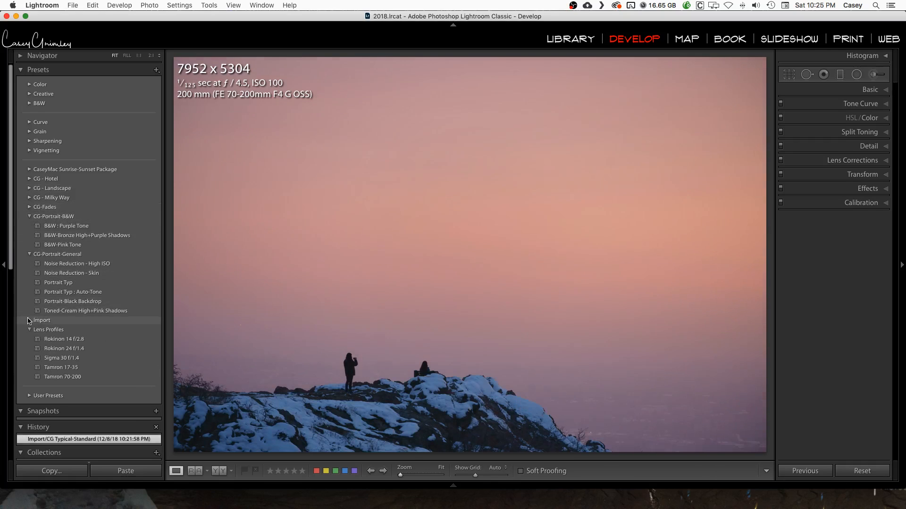
pyautogui.click(28, 320)
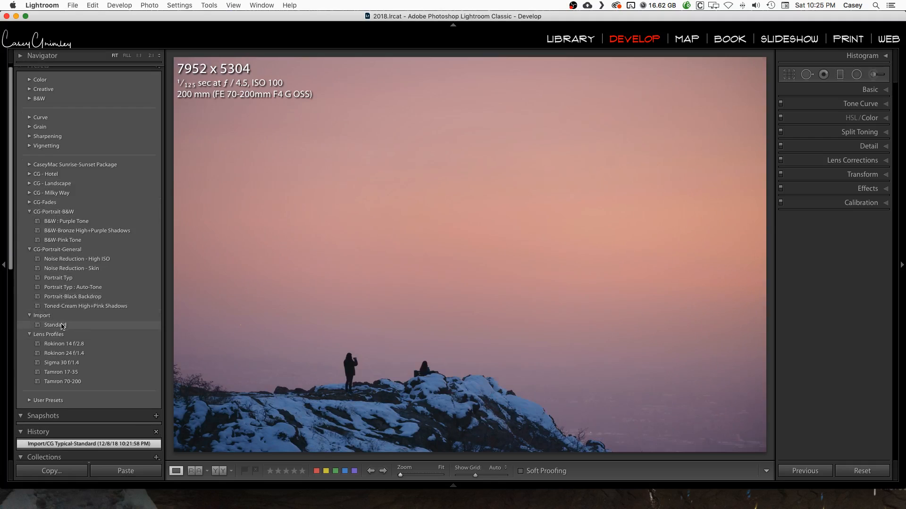